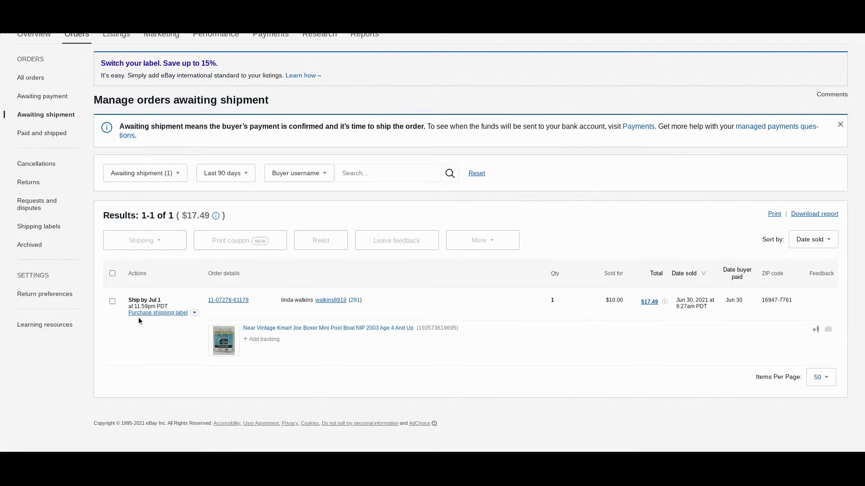
Step: Open the coupon creation form through the print coupon action of the order awaiting shipment
click(195, 314)
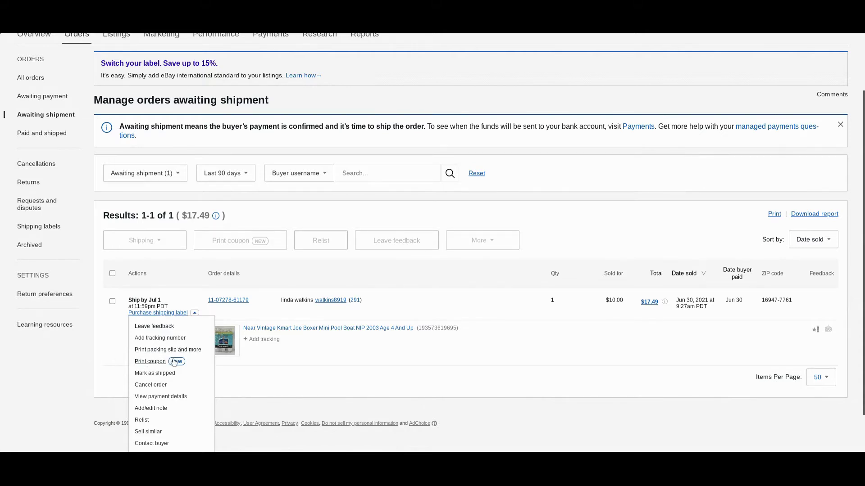
click(263, 361)
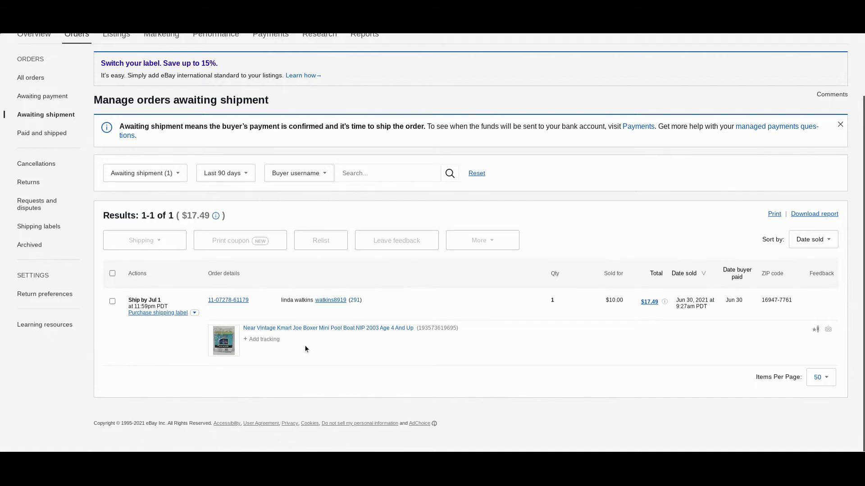
click(194, 313)
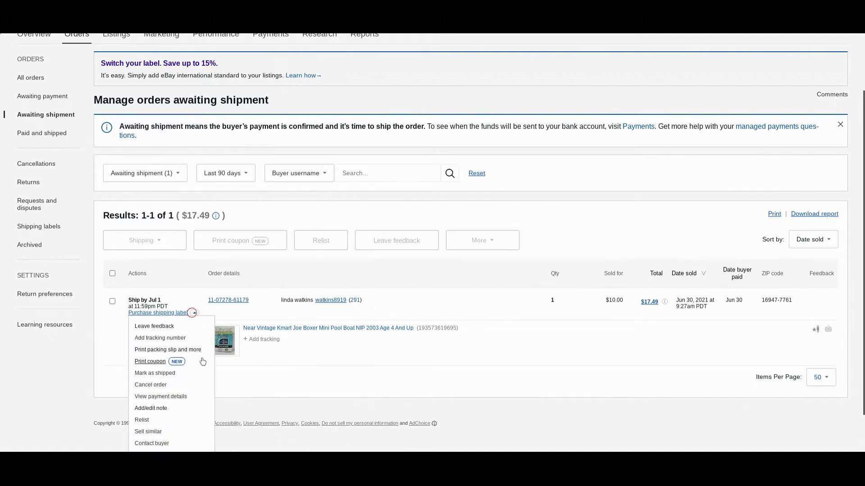
click(151, 362)
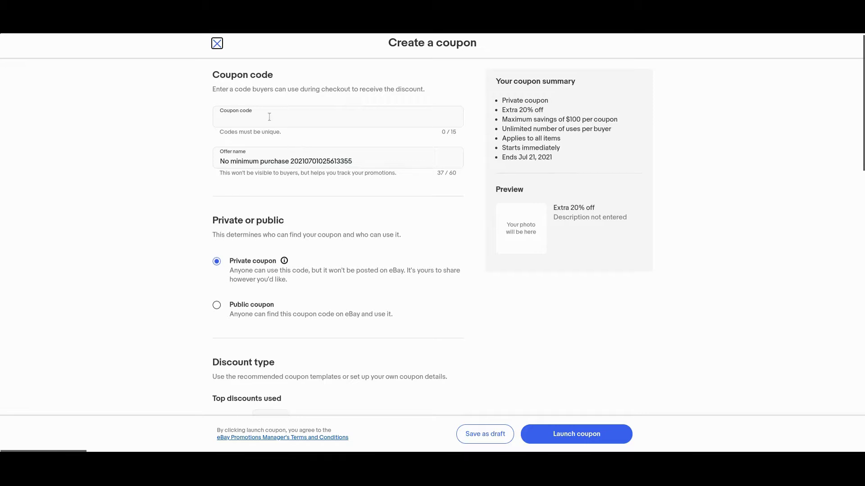
Step: Examine the coupon code, private or public, and discount type sections, expanding the full list of discount templates
scroll(269, 130, down, 1)
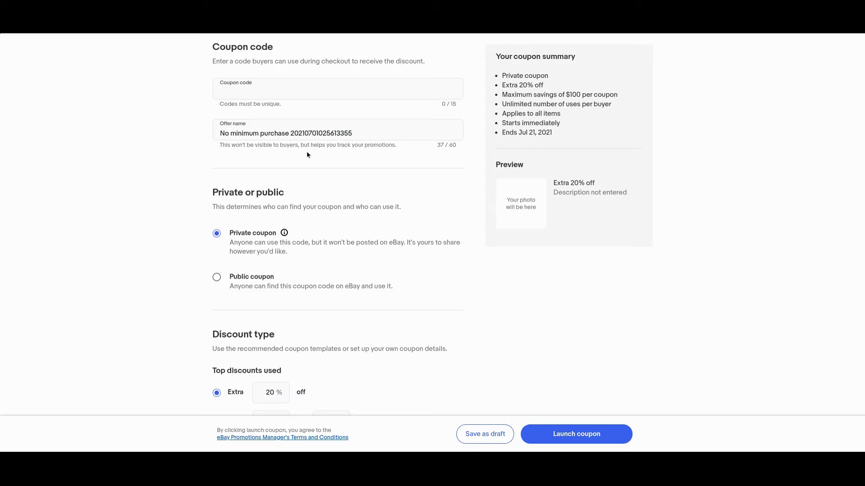
scroll(365, 186, down, 2)
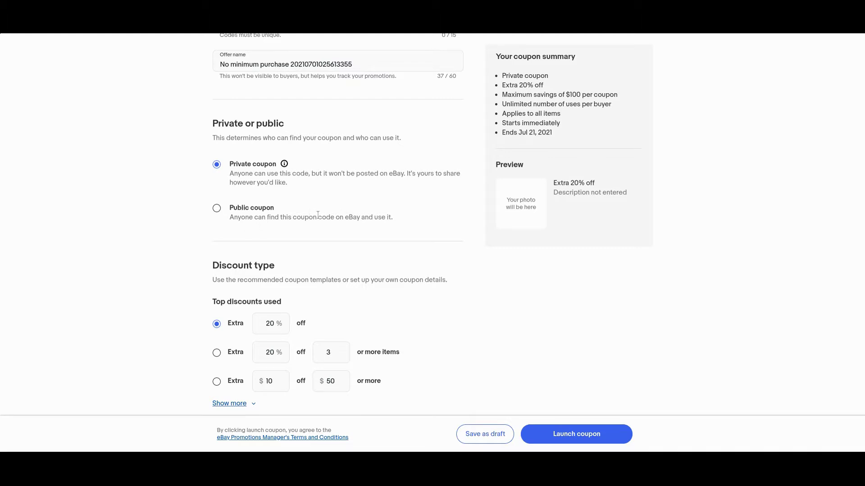
scroll(320, 216, down, 3)
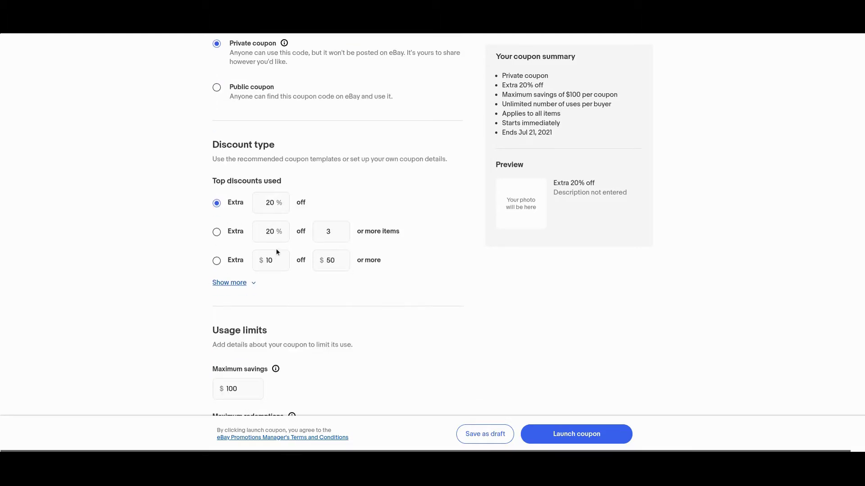
scroll(295, 300, down, 1)
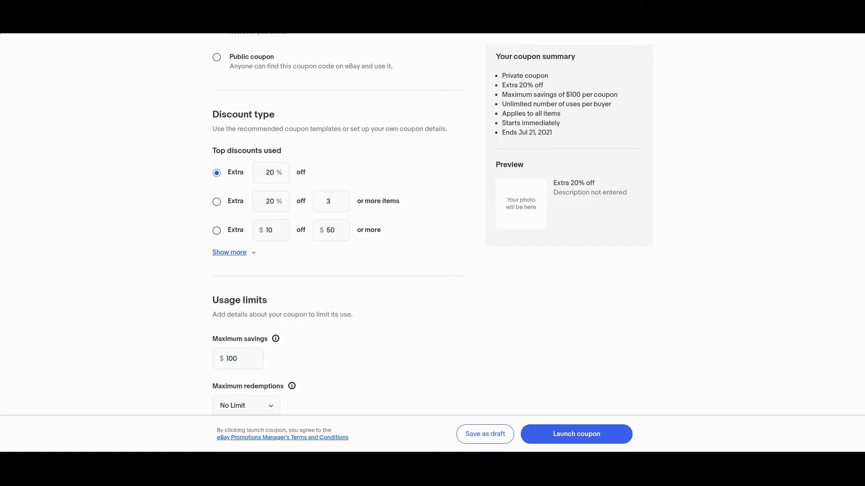
click(236, 255)
scroll(285, 272, down, 2)
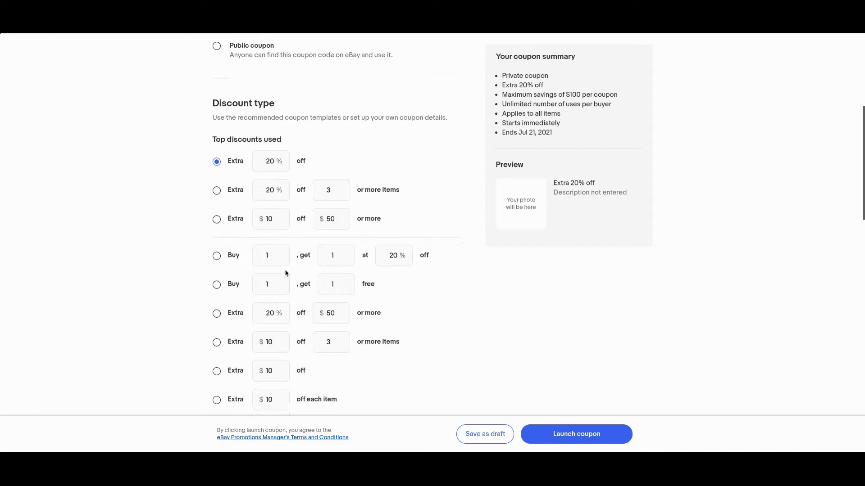
scroll(292, 277, down, 2)
scroll(285, 286, up, 5)
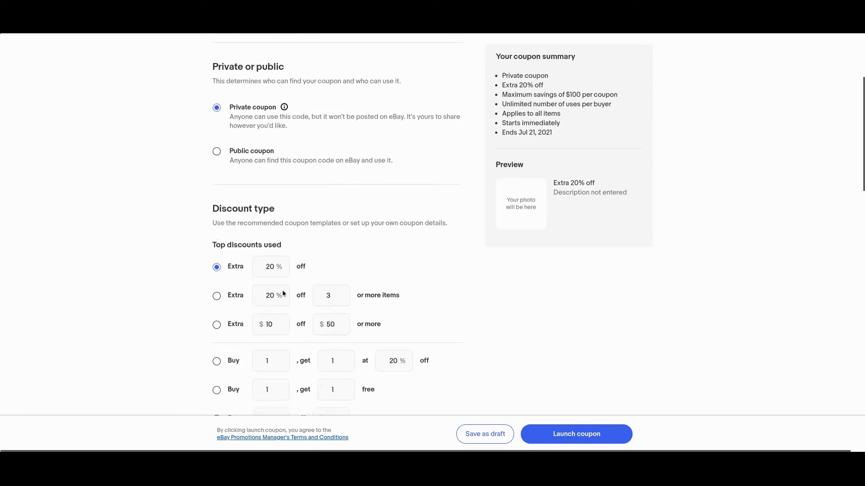
scroll(288, 253, down, 3)
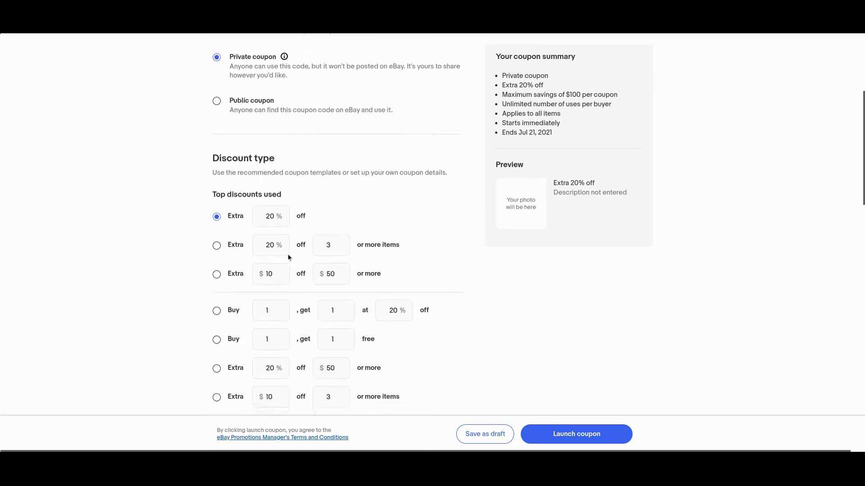
scroll(271, 169, down, 5)
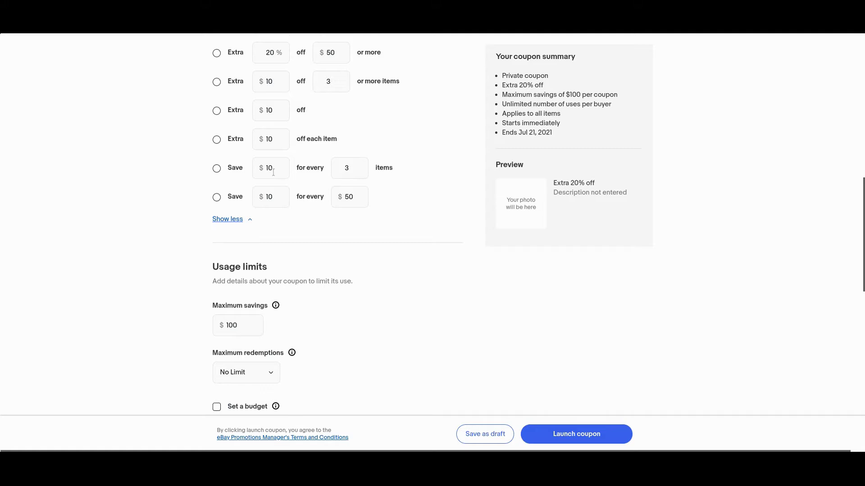
Step: Limit the coupon's maximum redemptions to 1 per buyer
scroll(333, 214, down, 2)
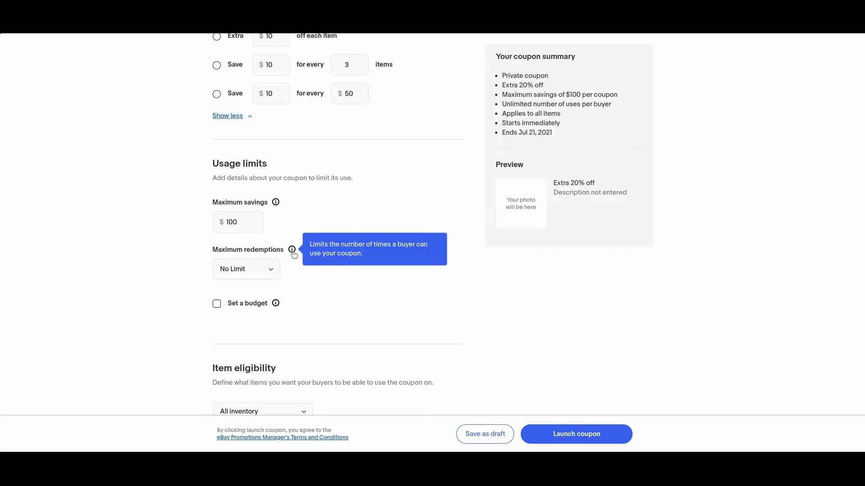
click(258, 269)
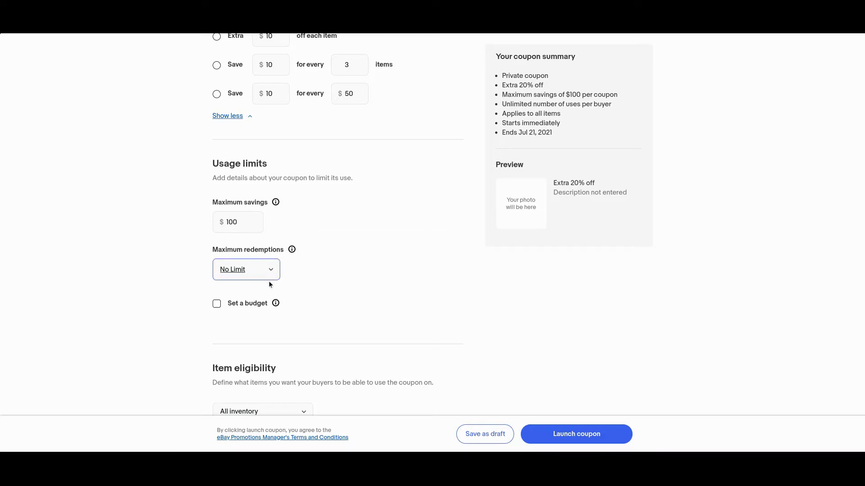
click(345, 328)
click(261, 276)
click(253, 284)
Step: Review the coupon's item eligibility choices, description and photo section, duration settings and summary
scroll(325, 286, down, 3)
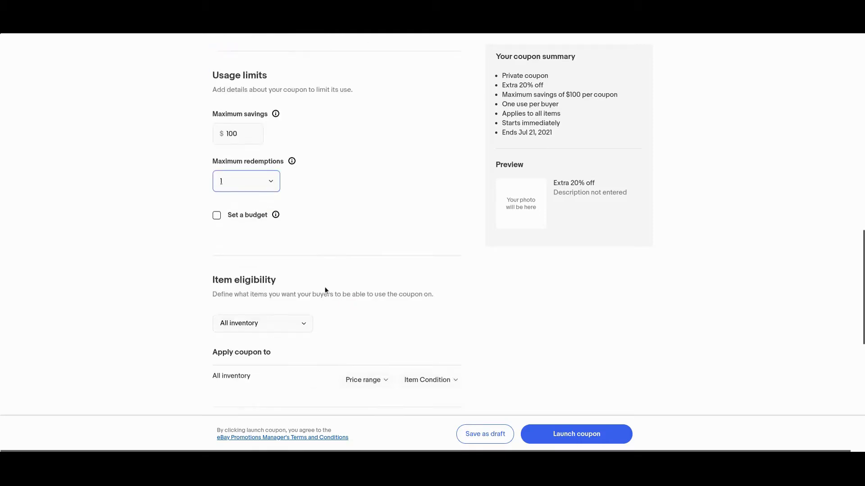
scroll(346, 271, down, 1)
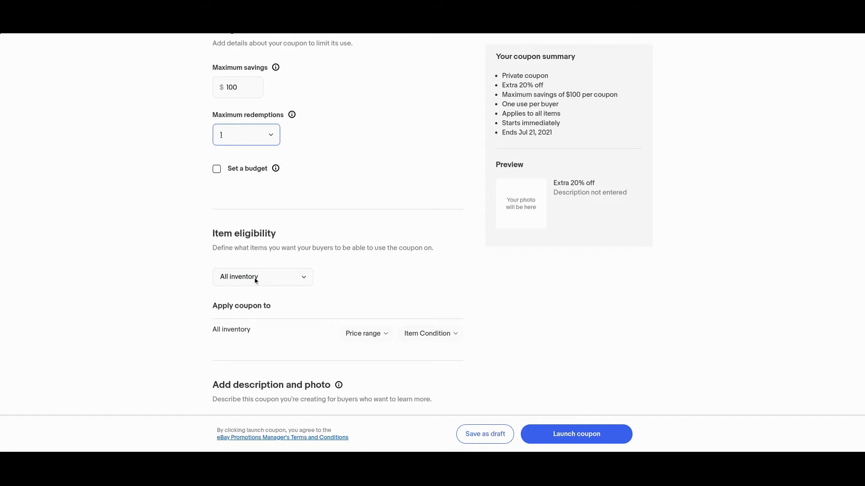
click(274, 279)
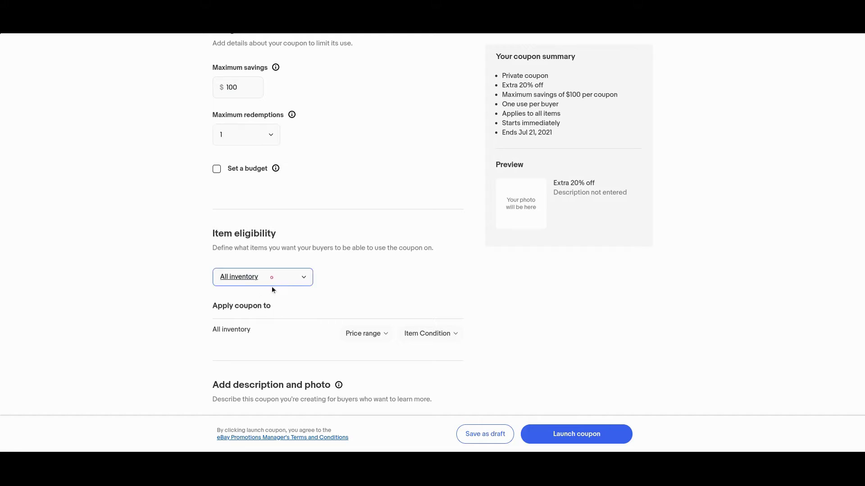
click(344, 289)
scroll(340, 268, down, 3)
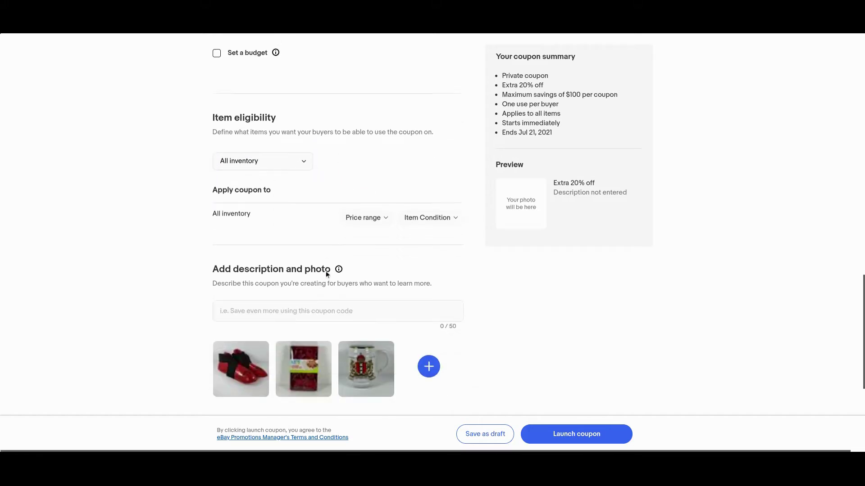
scroll(282, 281, down, 1)
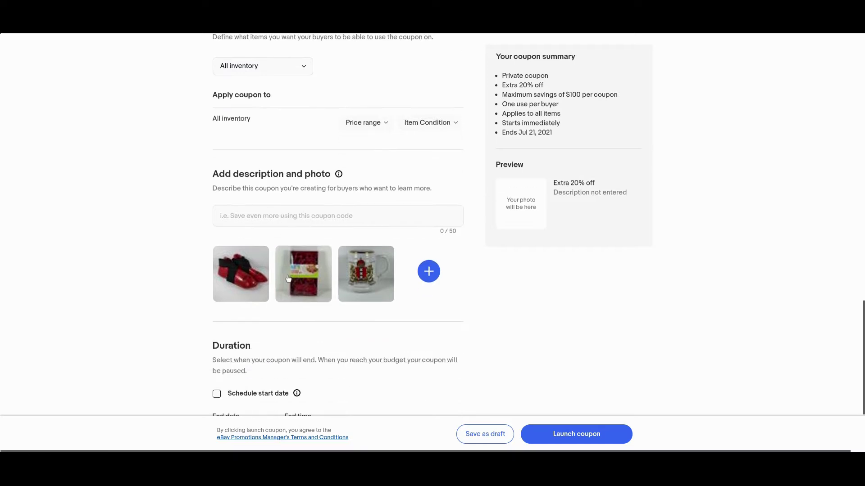
scroll(297, 277, down, 1)
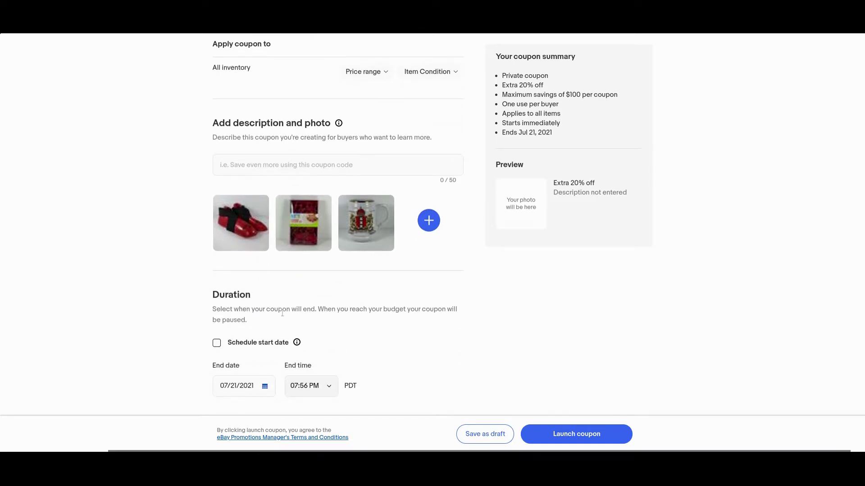
scroll(270, 338, down, 1)
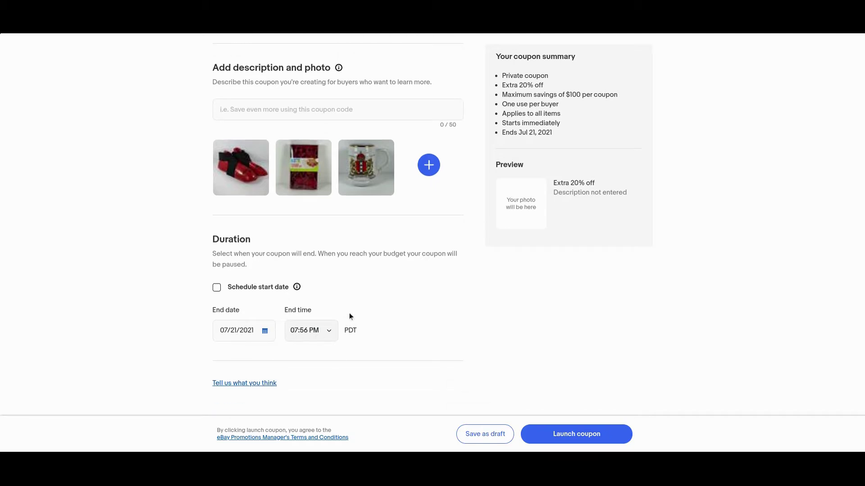
scroll(351, 317, up, 4)
scroll(354, 324, up, 6)
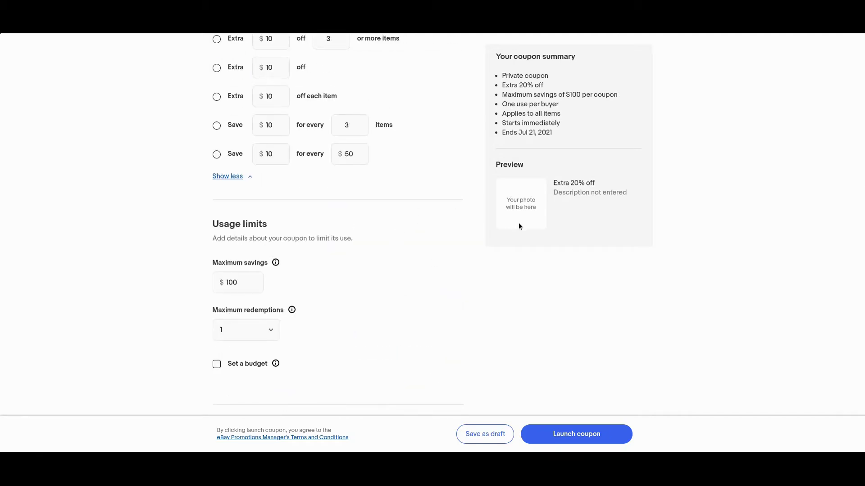
scroll(509, 232, down, 7)
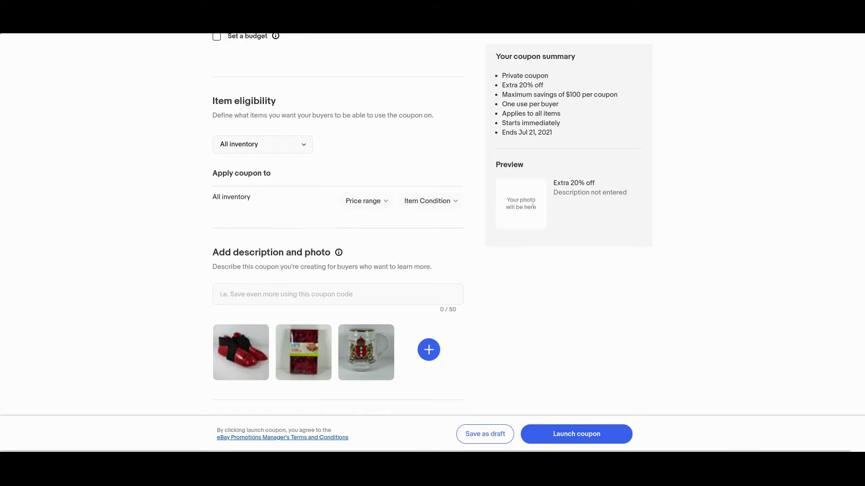
scroll(526, 221, up, 1)
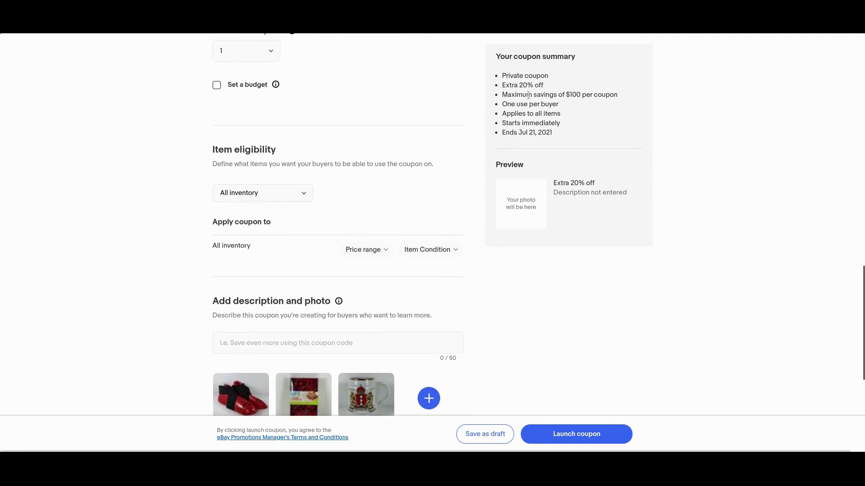
scroll(524, 72, down, 1)
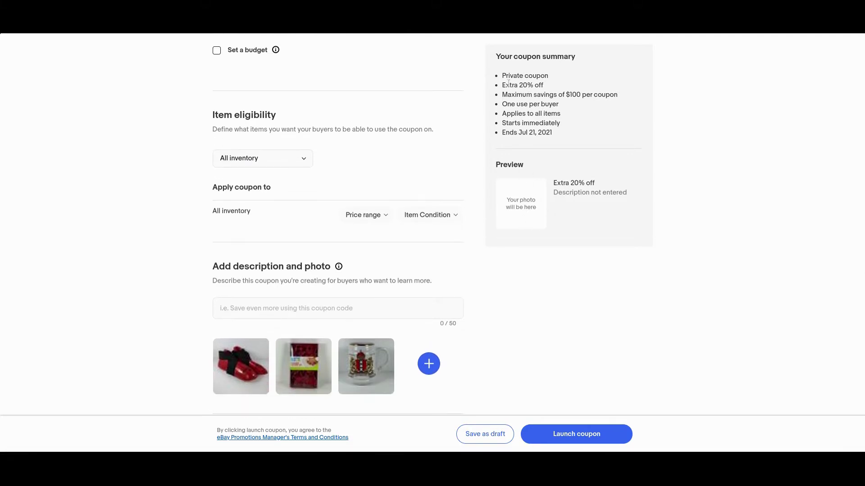
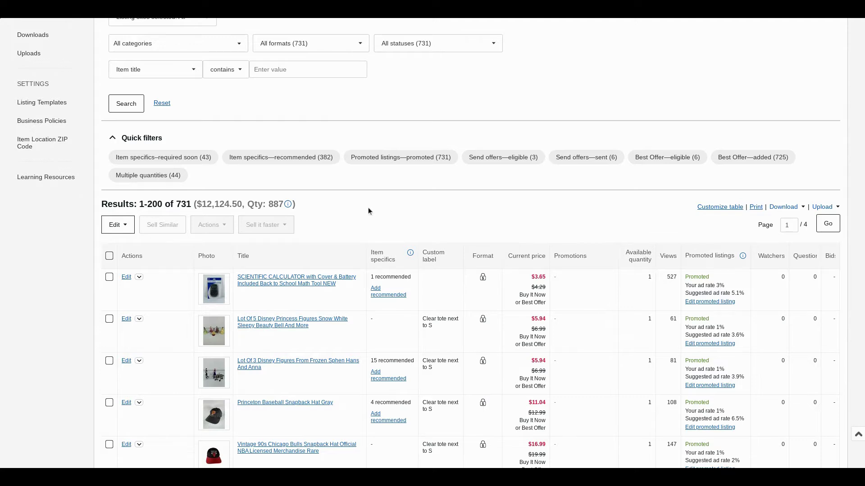
Step: Select the "SCIENTIFIC CALCULATOR with Cover & Battery" listing in the active listings table
scroll(368, 211, down, 1)
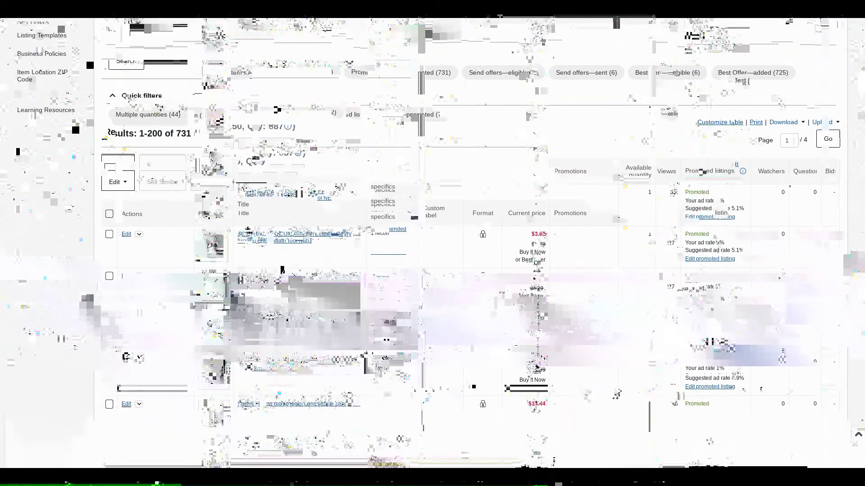
scroll(574, 369, up, 1)
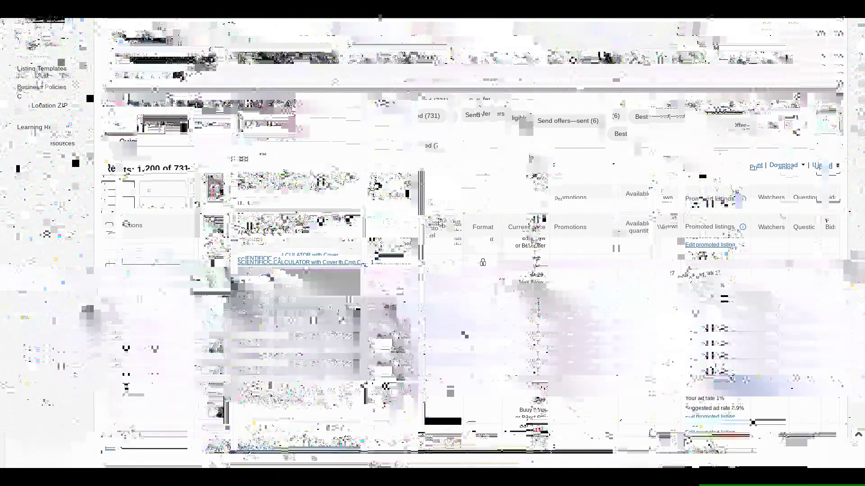
scroll(464, 333, up, 6)
scroll(547, 218, down, 5)
scroll(547, 218, up, 1)
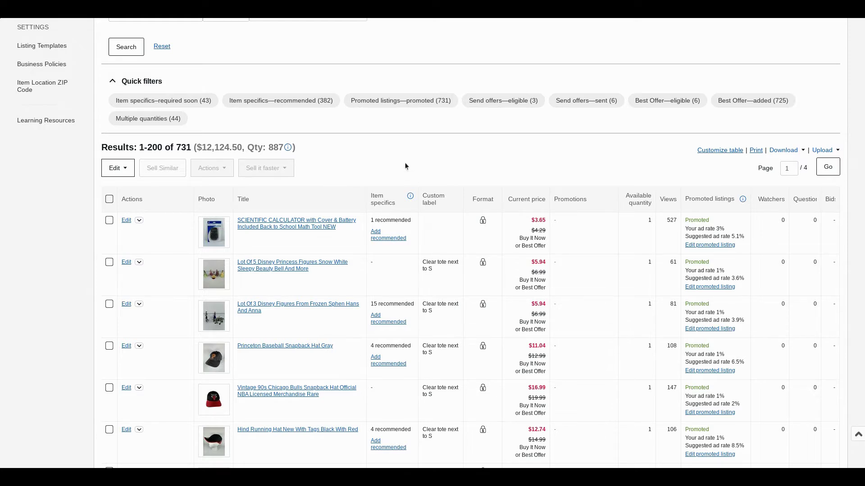
scroll(407, 162, down, 2)
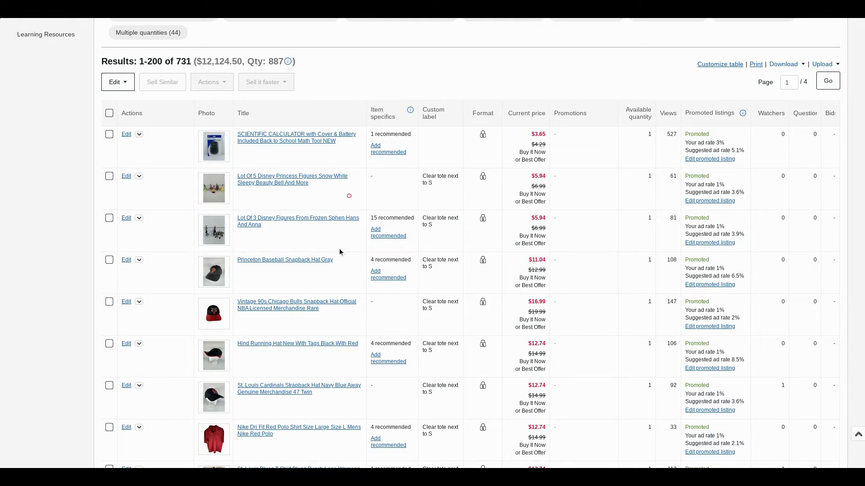
scroll(340, 248, down, 2)
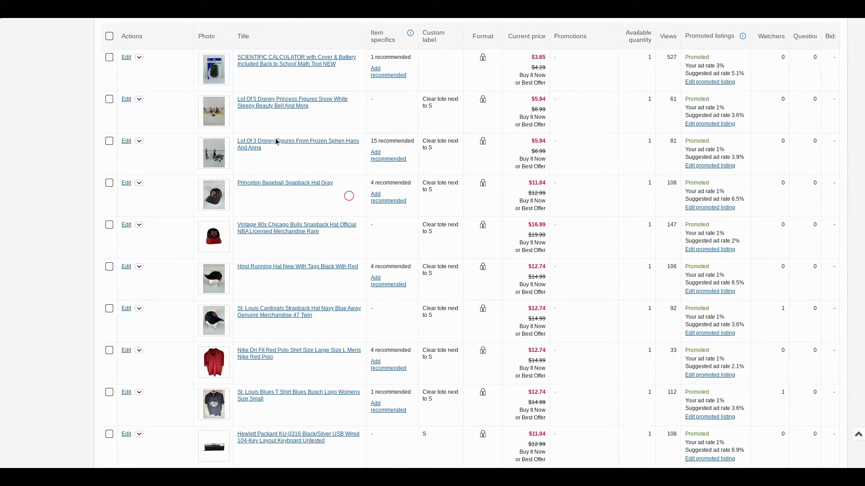
scroll(330, 175, up, 5)
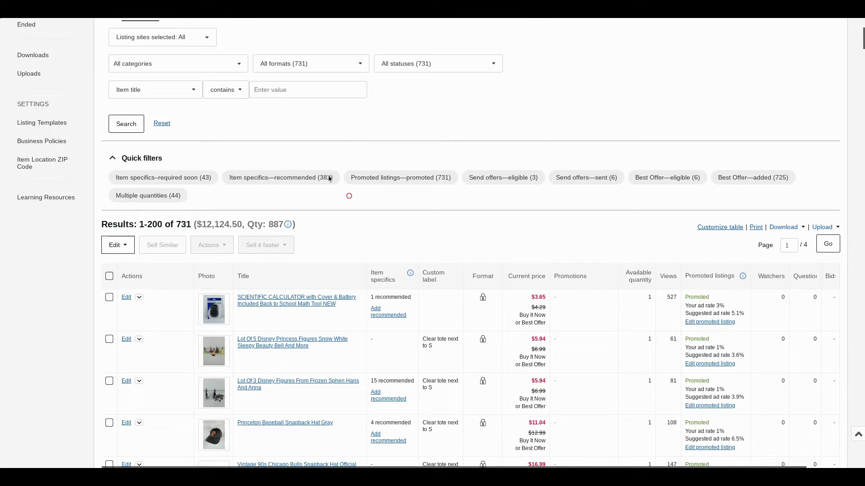
click(109, 297)
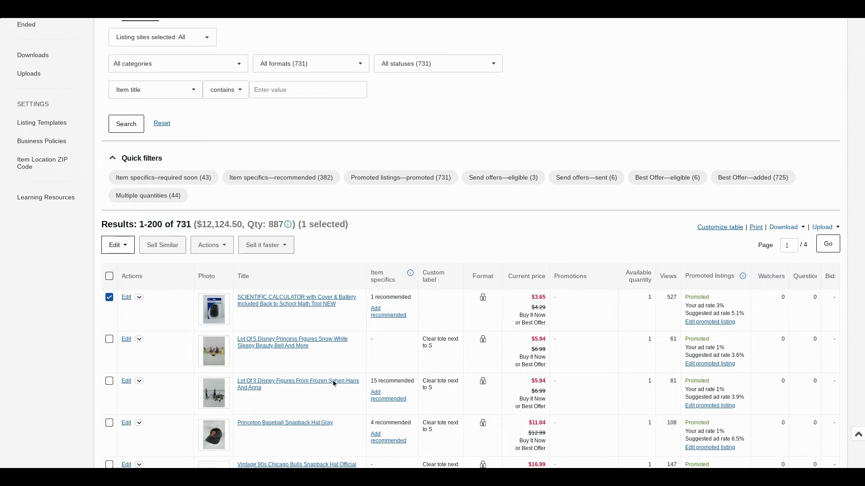
Step: Look through the items further down the active listings table
scroll(399, 350, down, 10)
scroll(404, 351, up, 15)
scroll(402, 349, down, 10)
scroll(395, 348, down, 2)
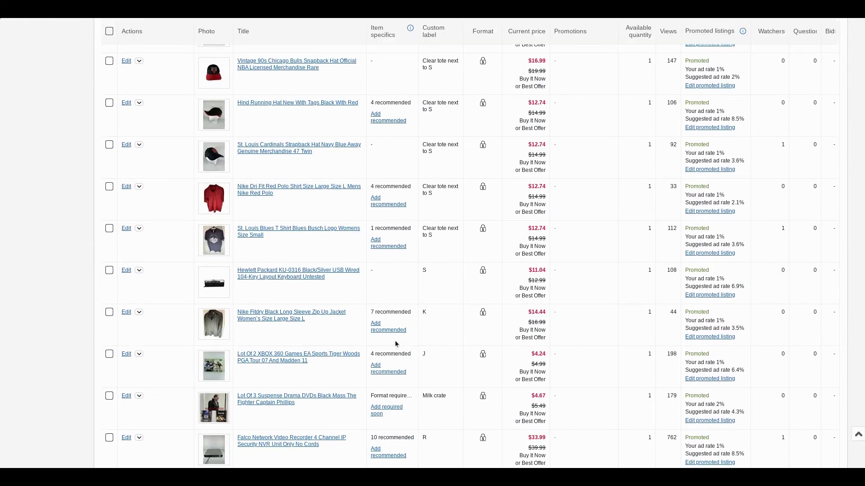
scroll(393, 343, down, 2)
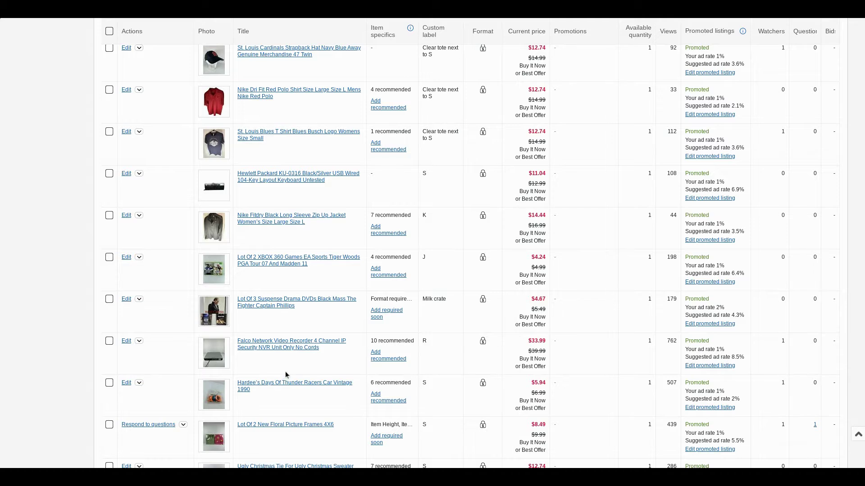
Step: Add the Ugly Christmas Tie, Oceans Eleven, Cast Away and Twilight Saga: Breaking Dawn listings to the selection
scroll(289, 372, down, 1)
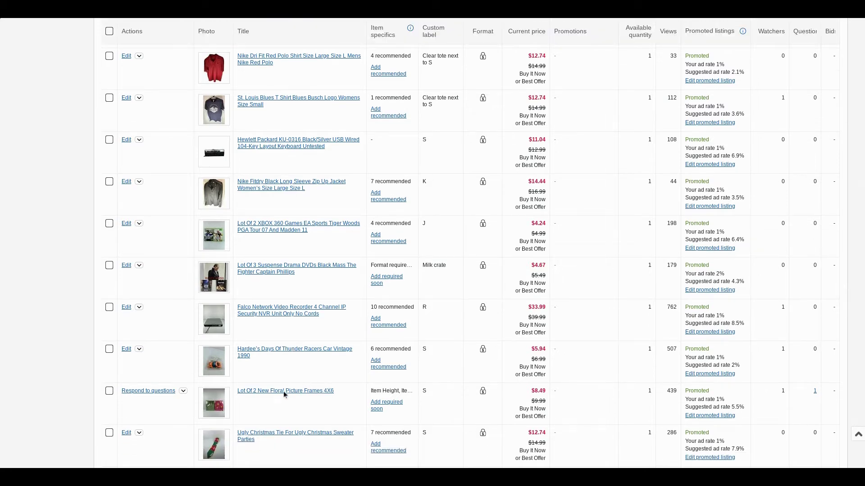
click(108, 433)
scroll(289, 370, down, 1)
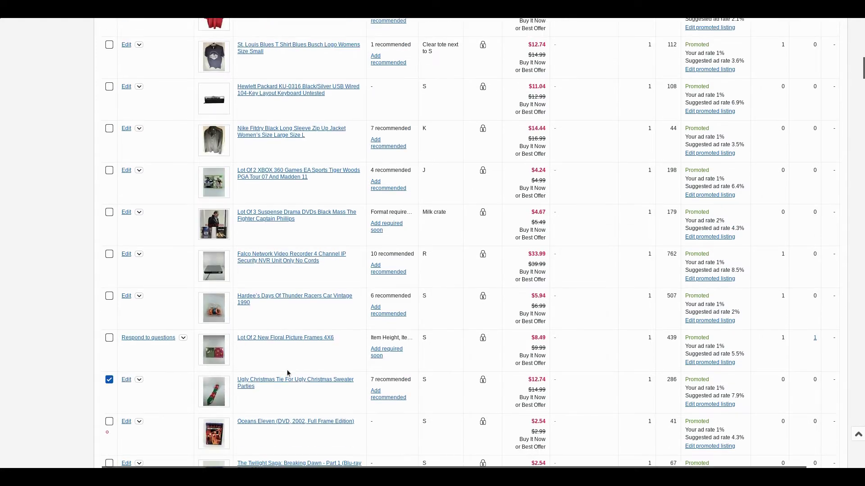
click(109, 423)
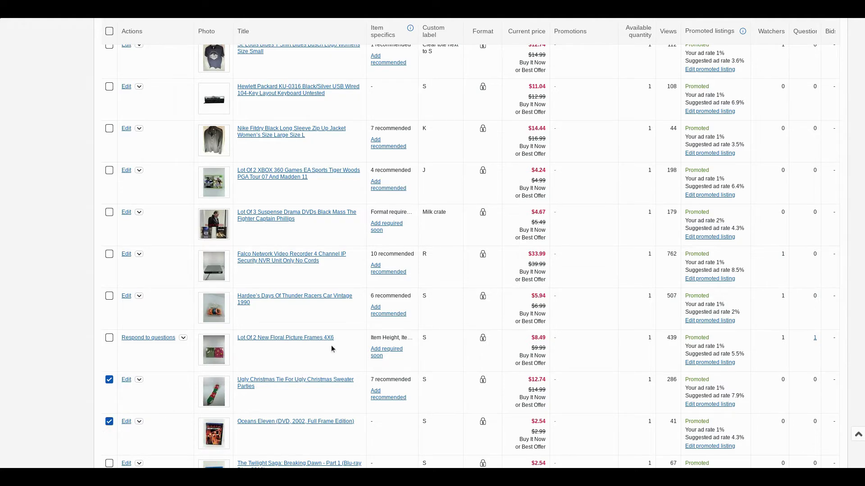
scroll(332, 347, down, 2)
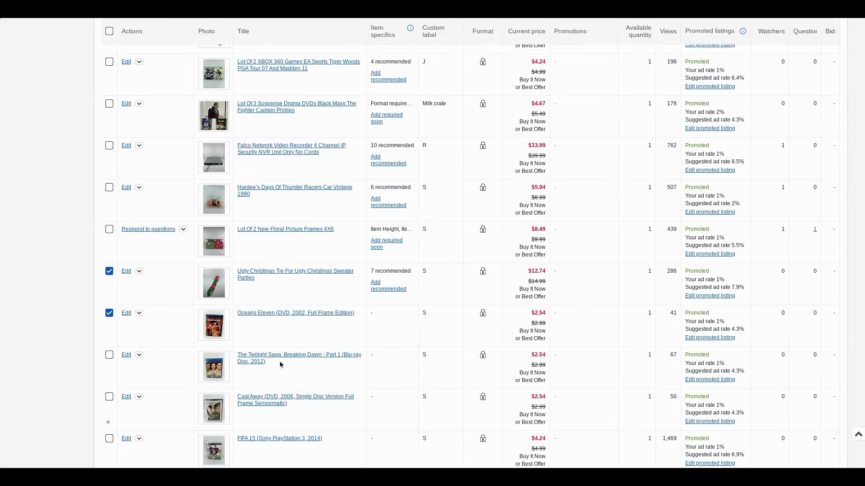
click(108, 422)
click(109, 356)
Step: Start changing the selected fixed-price listings to auction format
scroll(342, 407, up, 2)
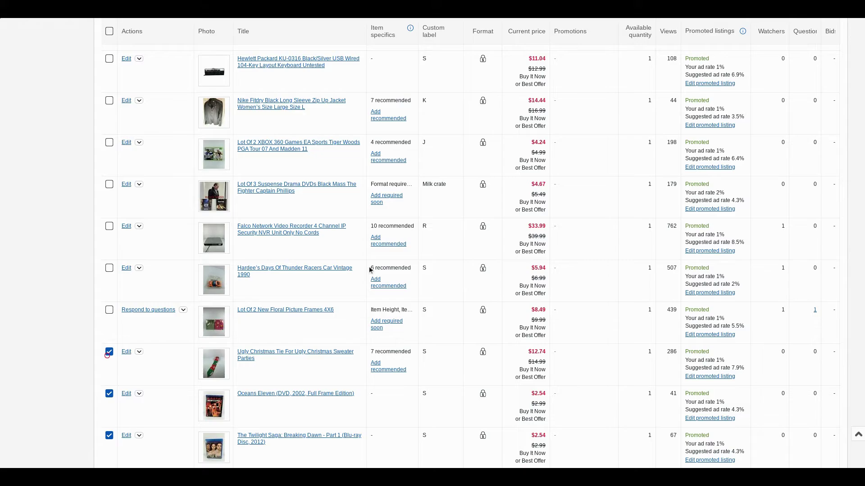
scroll(370, 266, up, 15)
scroll(329, 234, down, 2)
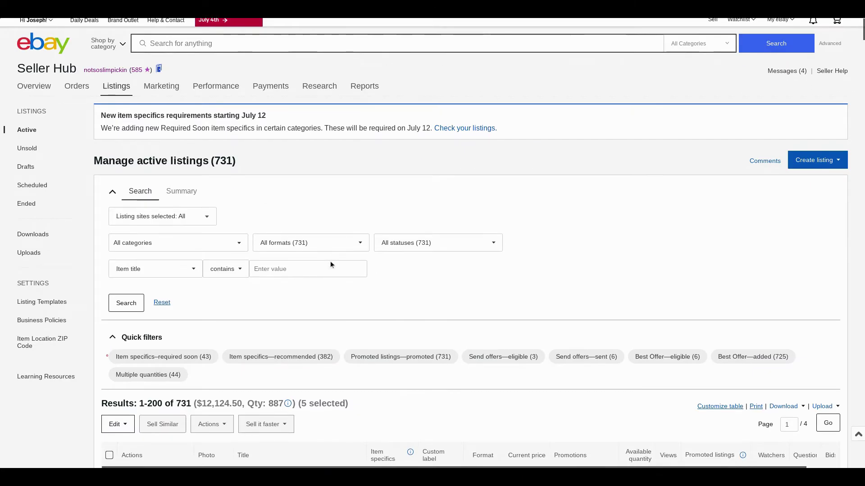
scroll(327, 269, down, 3)
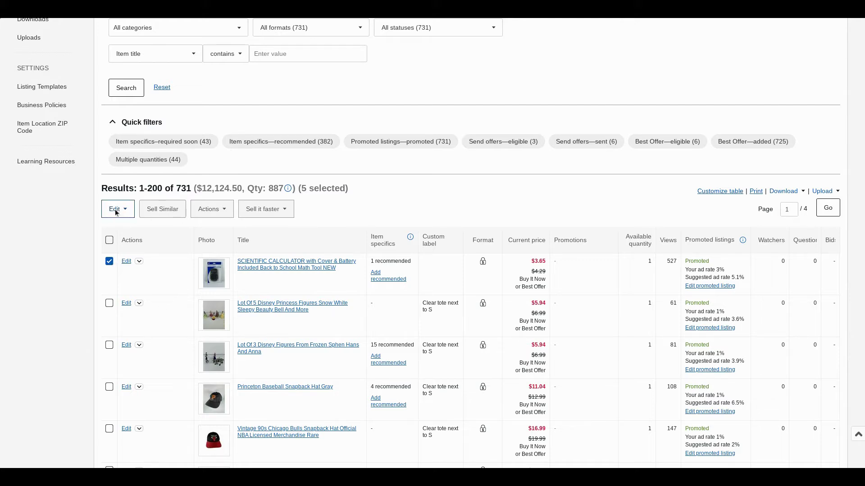
click(212, 209)
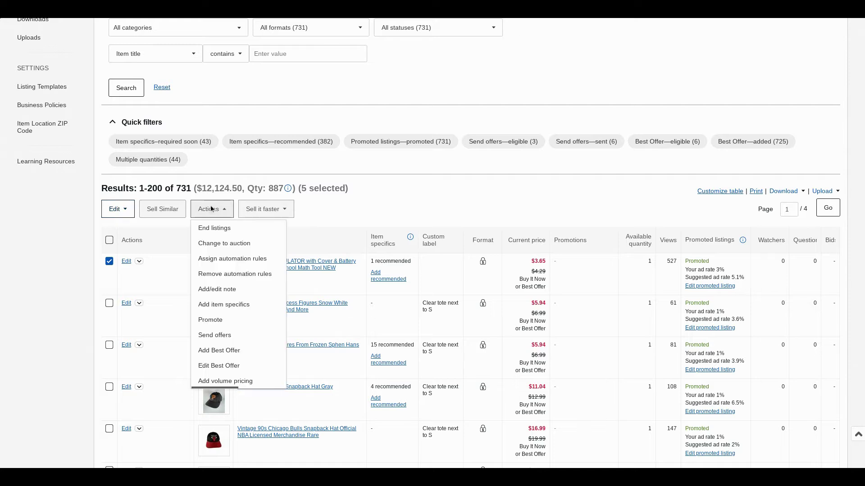
click(116, 210)
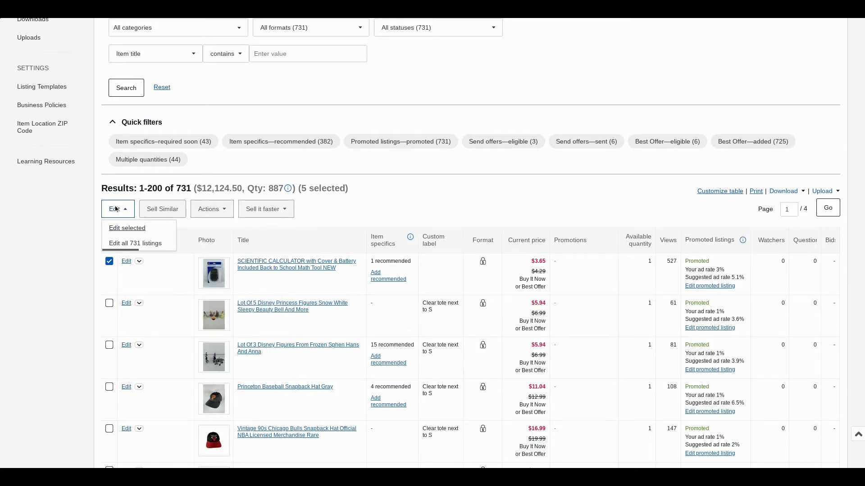
click(217, 212)
click(213, 211)
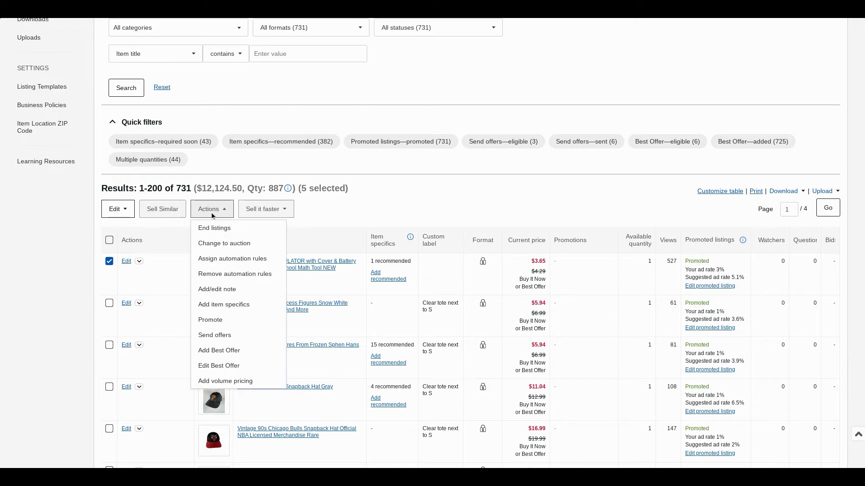
click(224, 247)
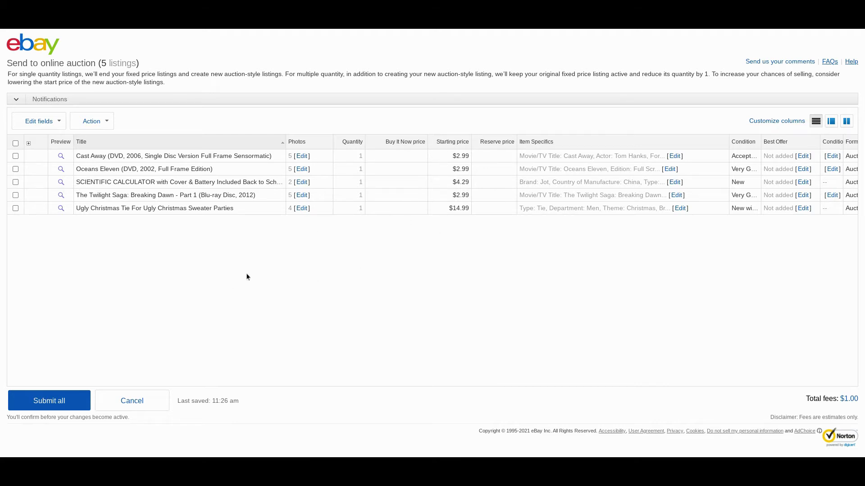
Step: Select all listings in the auction conversion table and change their starting price in bulk to $0.99
click(16, 144)
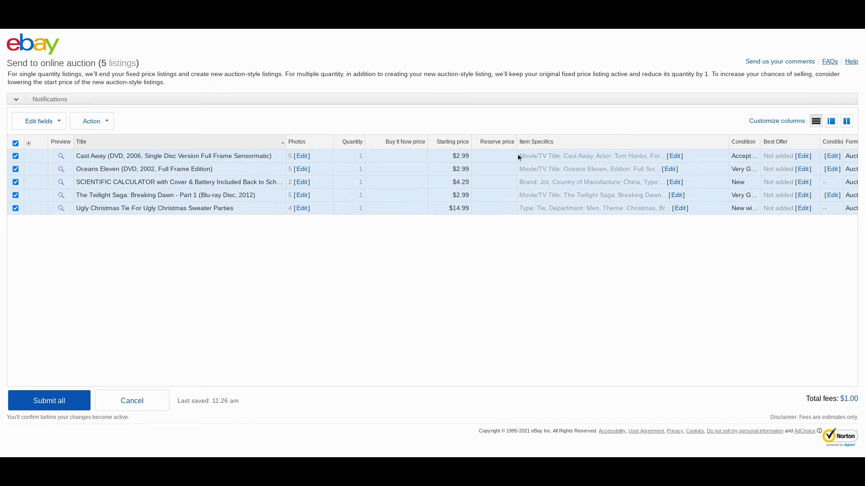
drag(729, 142, 689, 150)
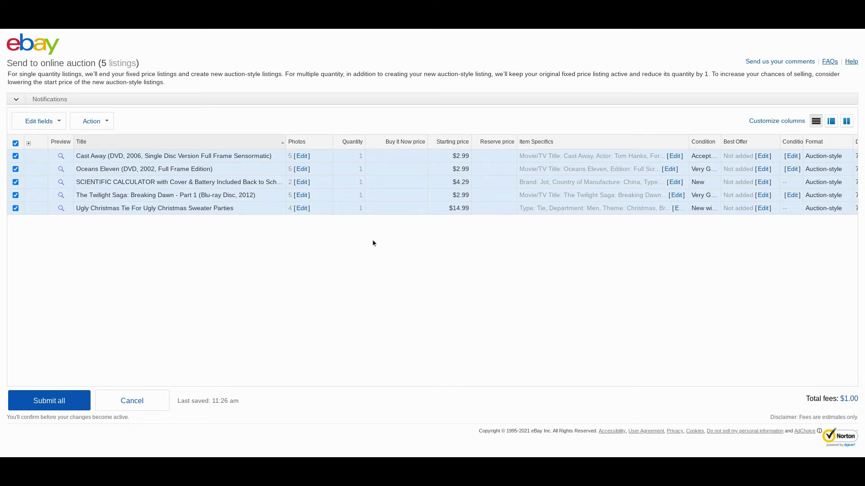
click(48, 122)
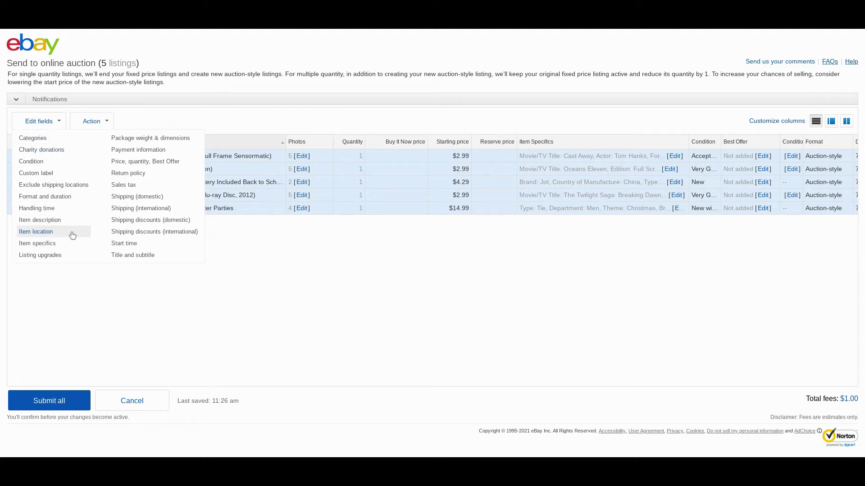
click(144, 162)
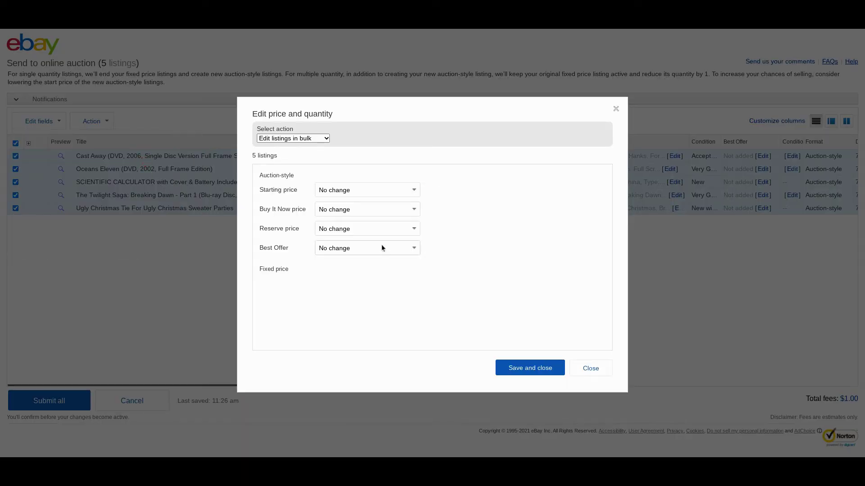
click(366, 190)
click(368, 205)
click(464, 189)
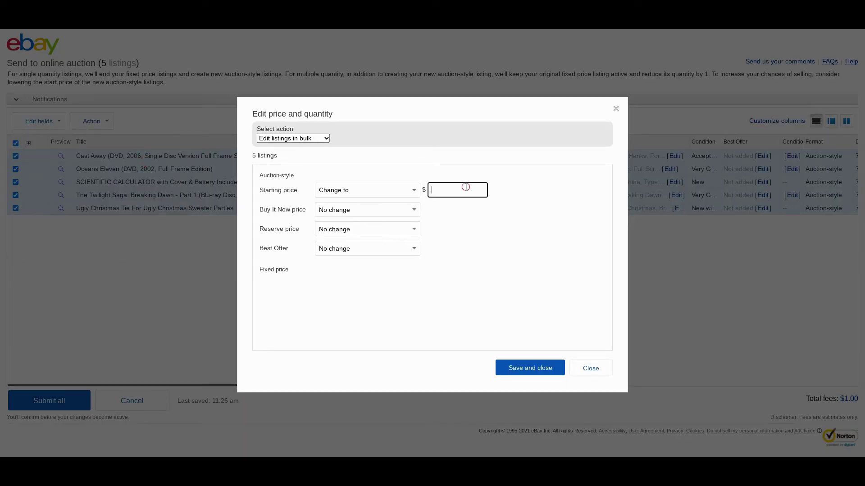
text(.99)
click(470, 248)
click(524, 368)
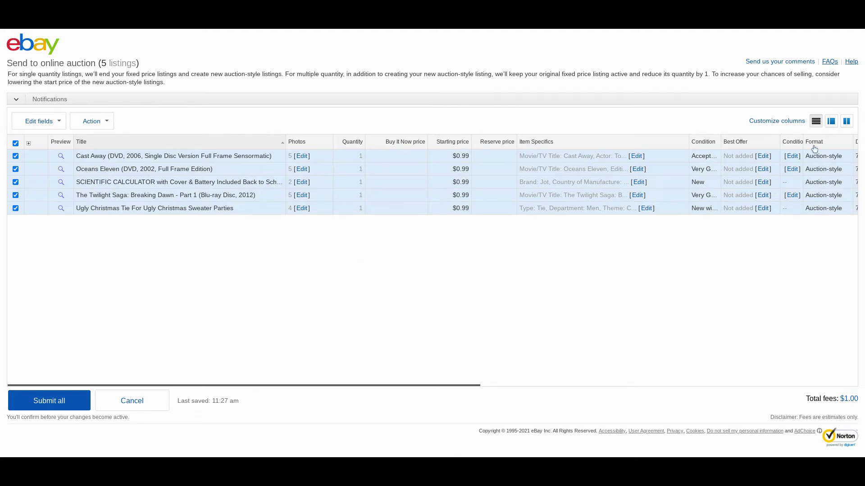
Step: Narrow the Reserve price column, then submit all the auction-style listings and confirm the submission
drag(517, 144, 498, 145)
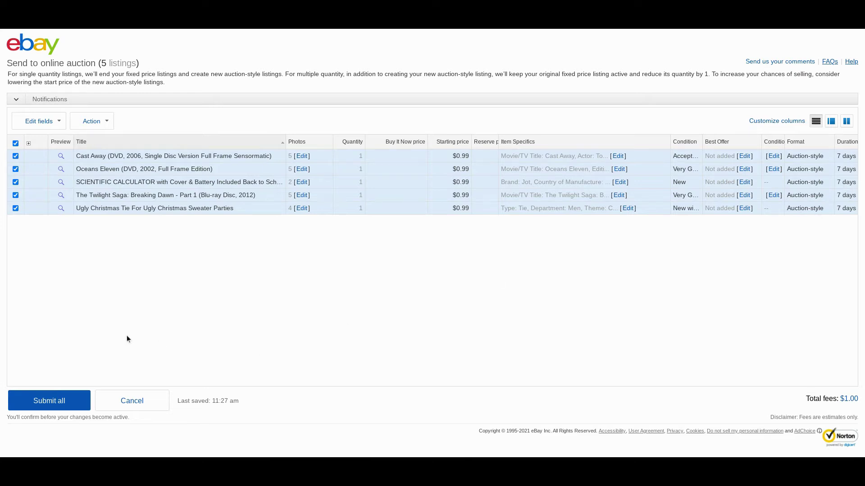
click(37, 399)
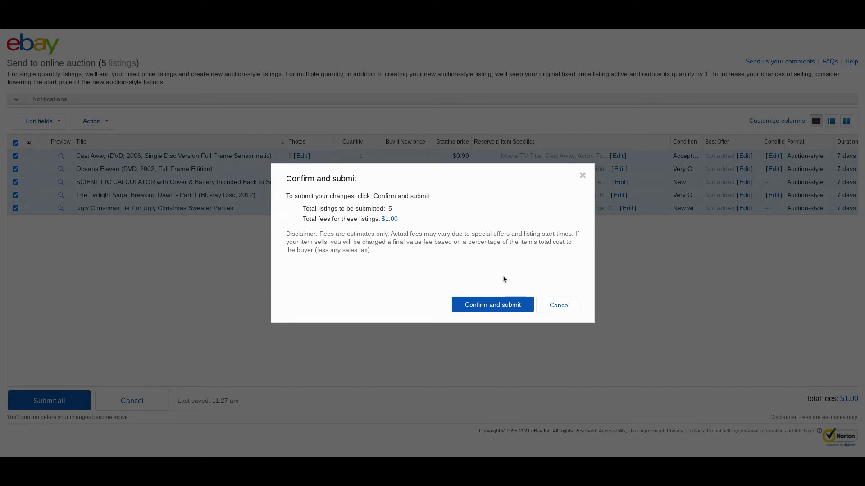
click(491, 306)
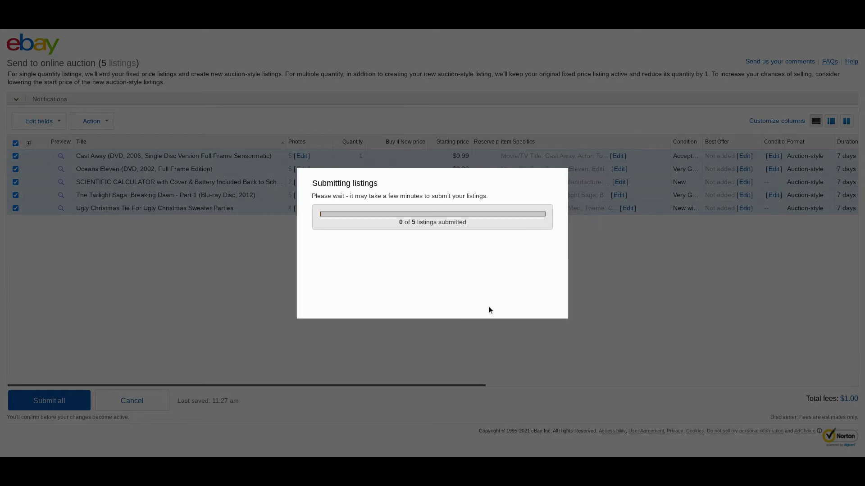